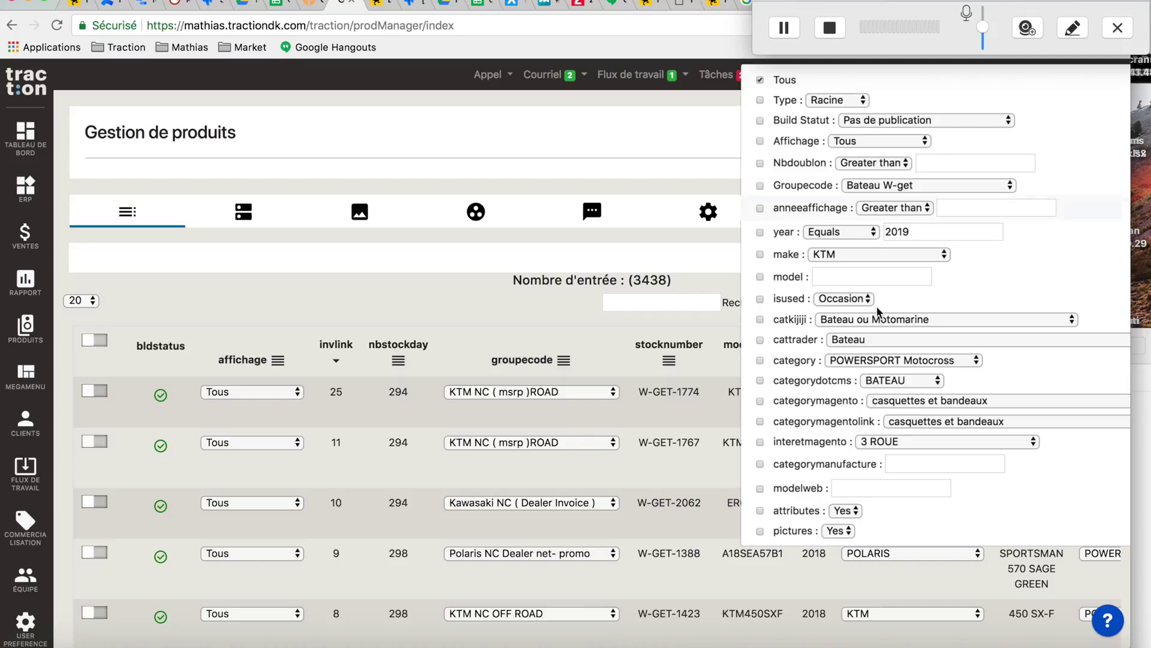
Step: Filter the product list by type Racine and build status Pas de publication
{"action": "scroll", "coordinate": [877, 305], "scroll_direction": "up", "scroll_amount": 3}
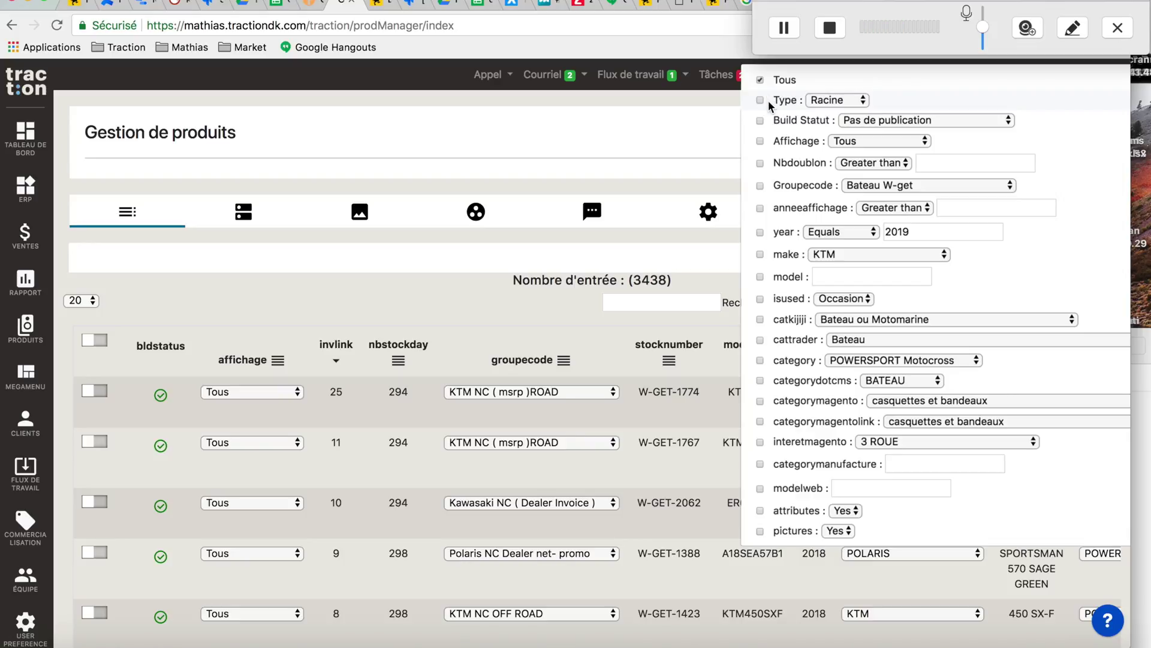
{"action": "left_click", "coordinate": [760, 100]}
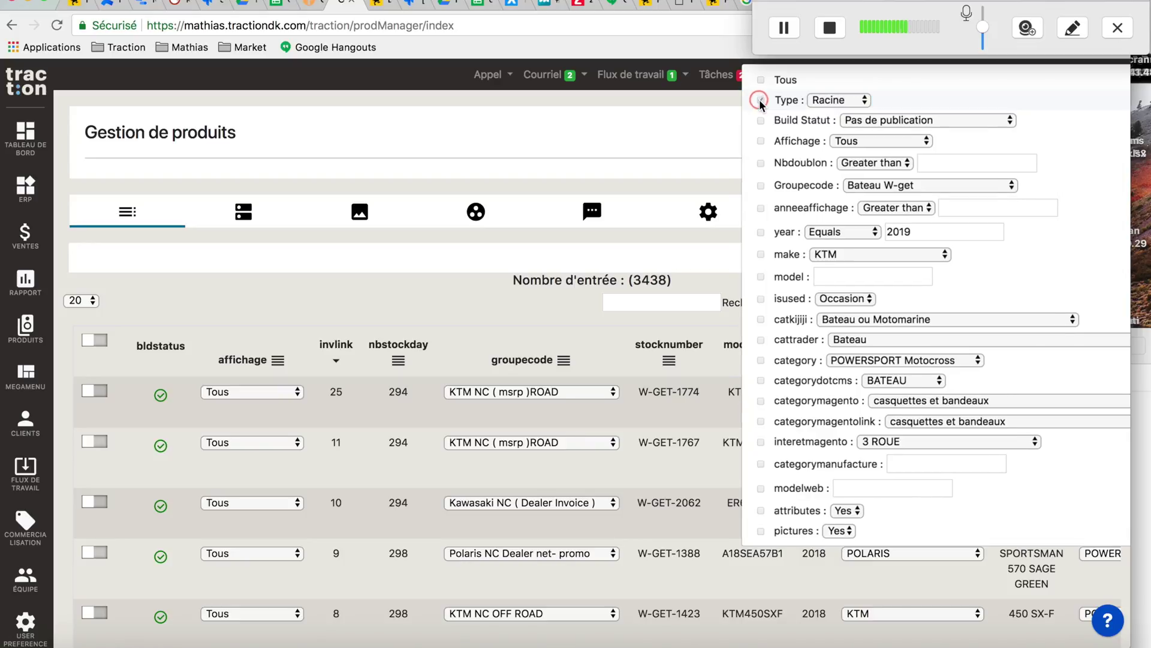
{"action": "left_click", "coordinate": [859, 101]}
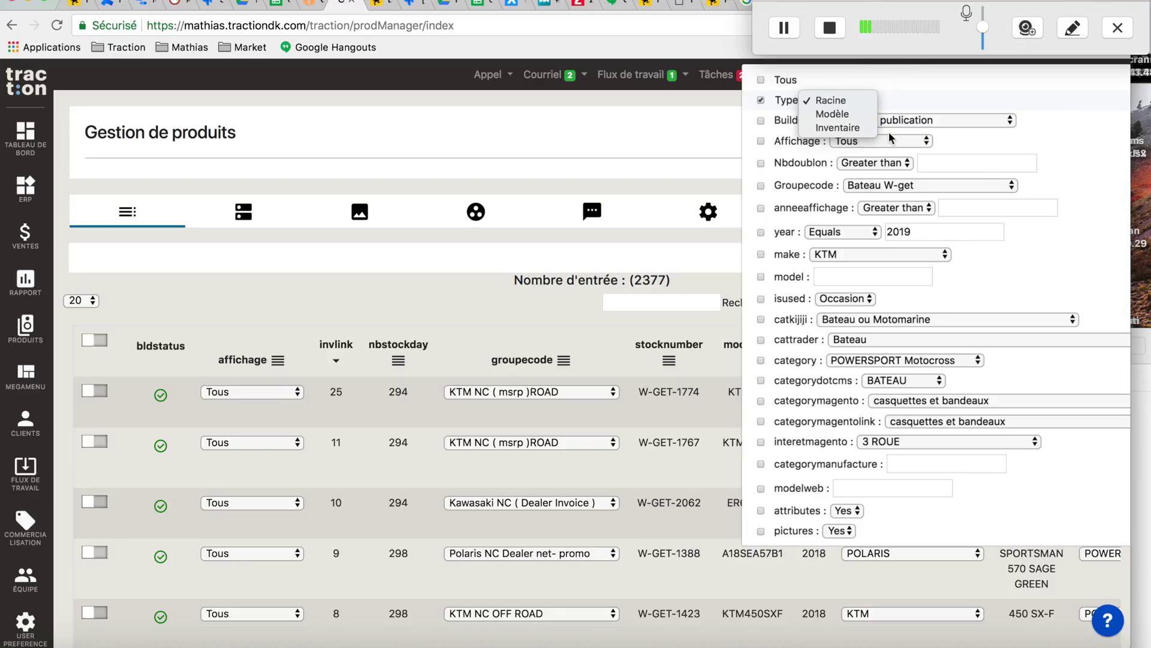
{"action": "left_click", "coordinate": [1051, 131]}
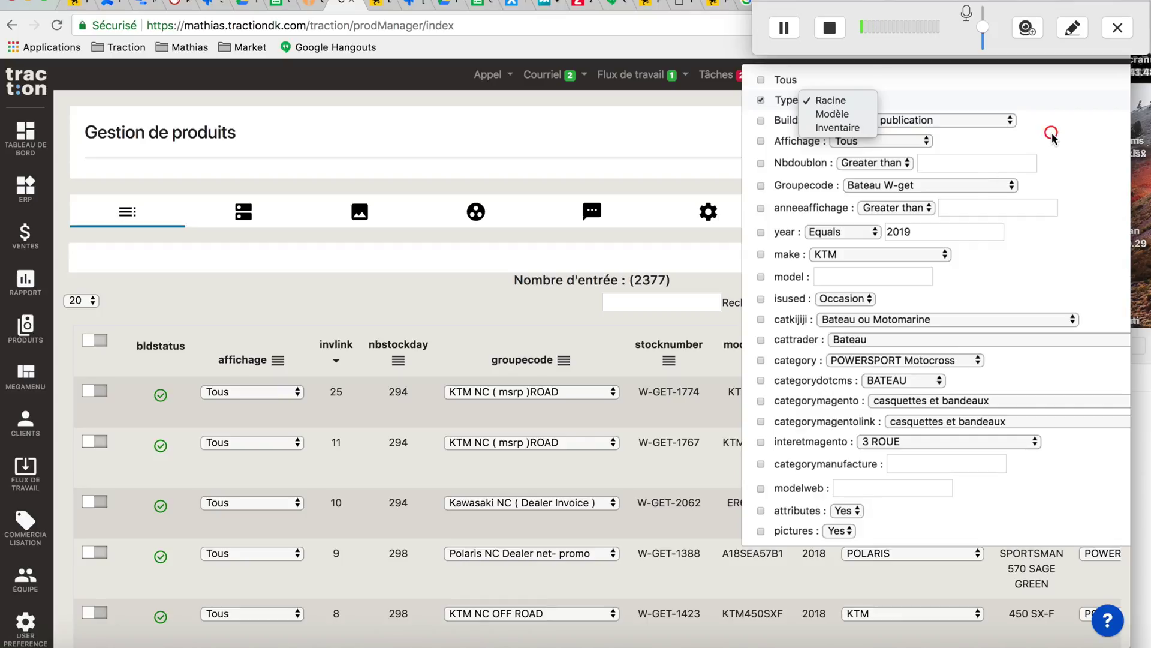
{"action": "left_click", "coordinate": [759, 121]}
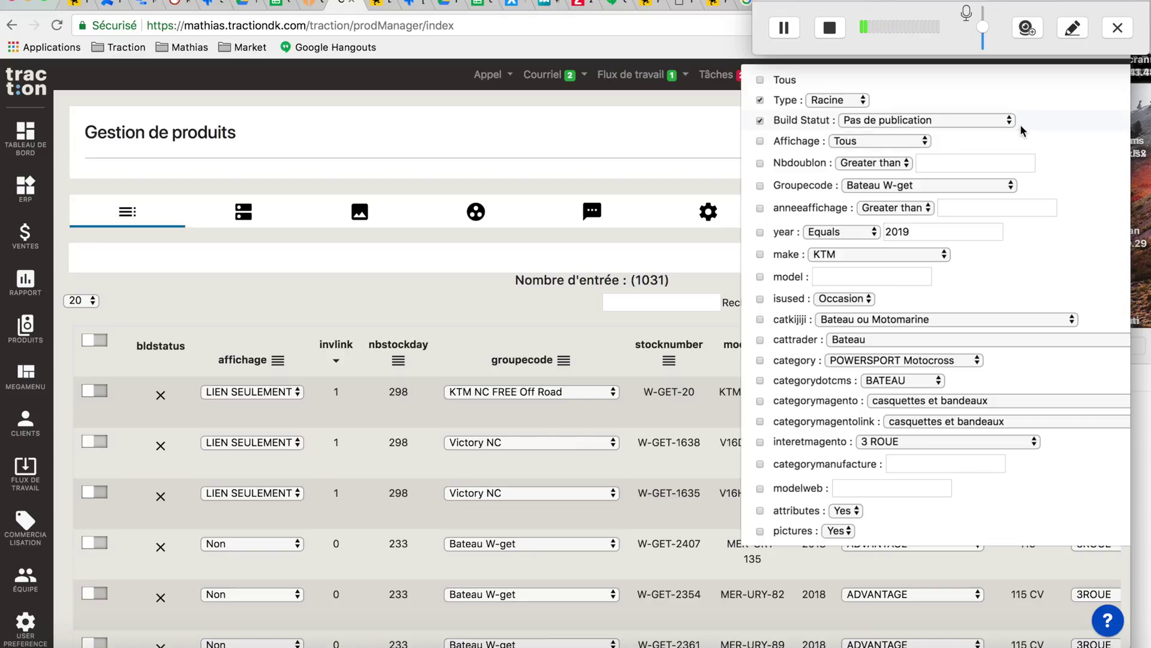
{"action": "left_click", "coordinate": [1009, 119]}
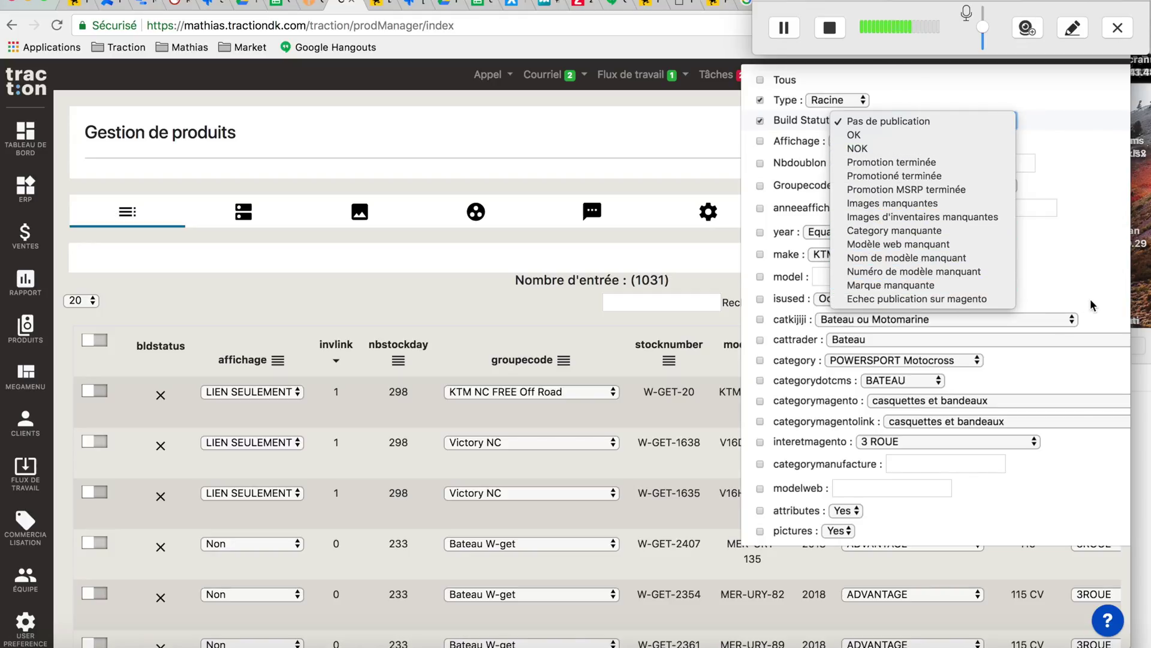
{"action": "left_click", "coordinate": [1073, 272]}
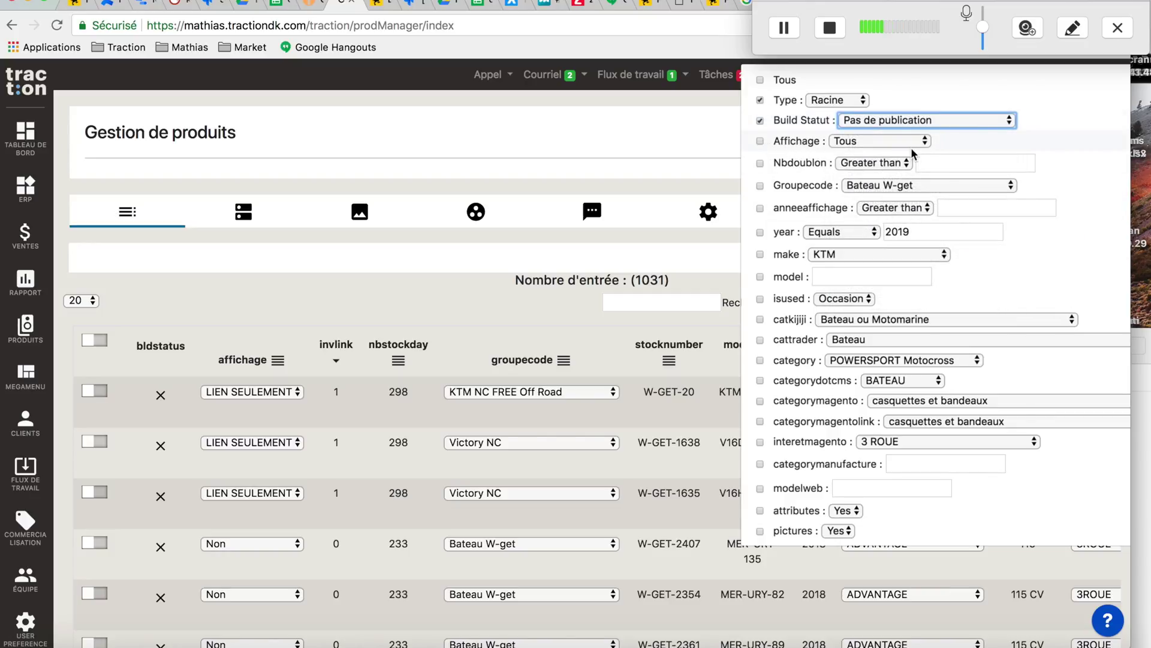
Step: Examine the available options of the Affichage, Nbdoublon and Groupecode filters without changing them
{"action": "left_click", "coordinate": [926, 142]}
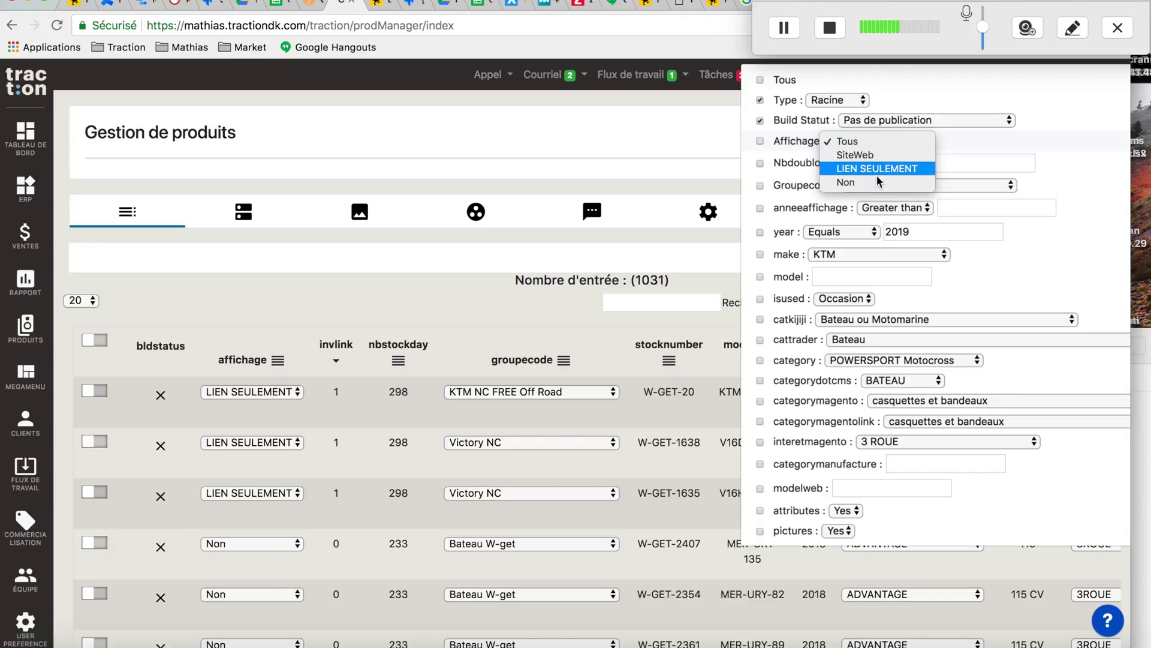
{"action": "left_click", "coordinate": [1047, 243]}
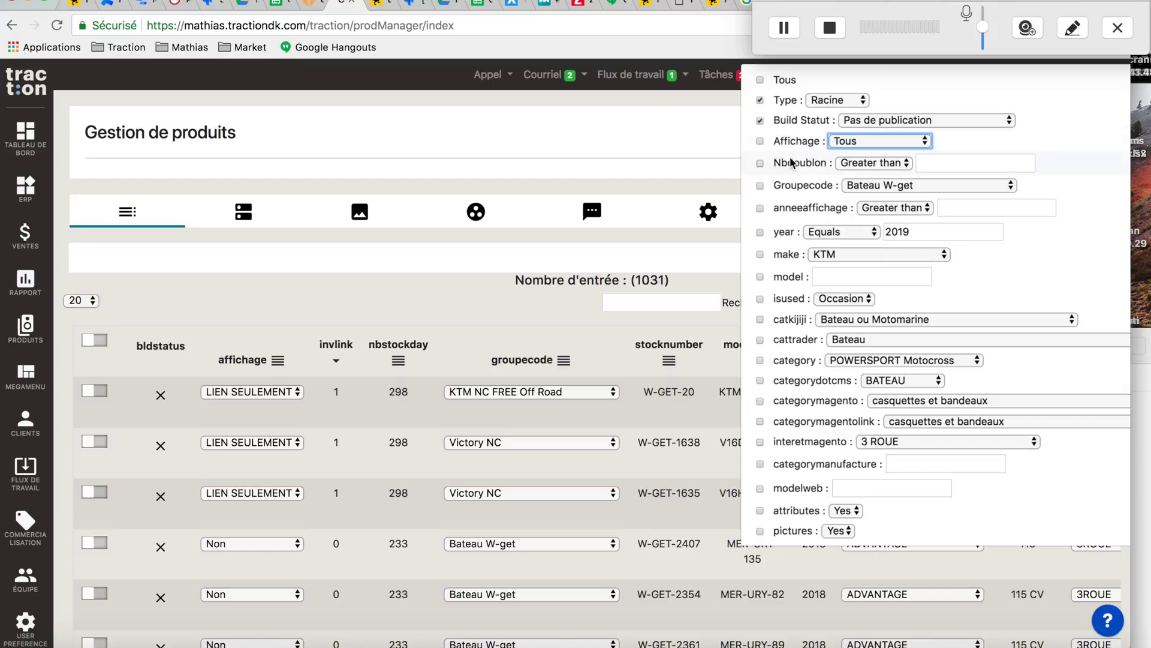
{"action": "left_click", "coordinate": [903, 164]}
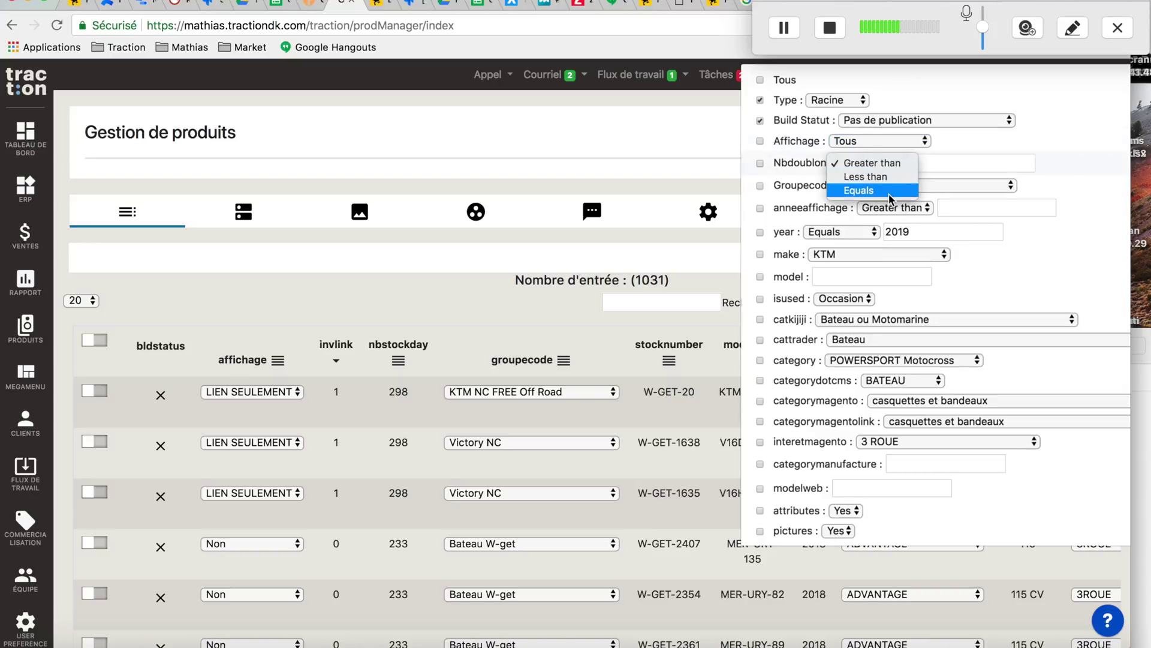
{"action": "left_click", "coordinate": [1089, 178]}
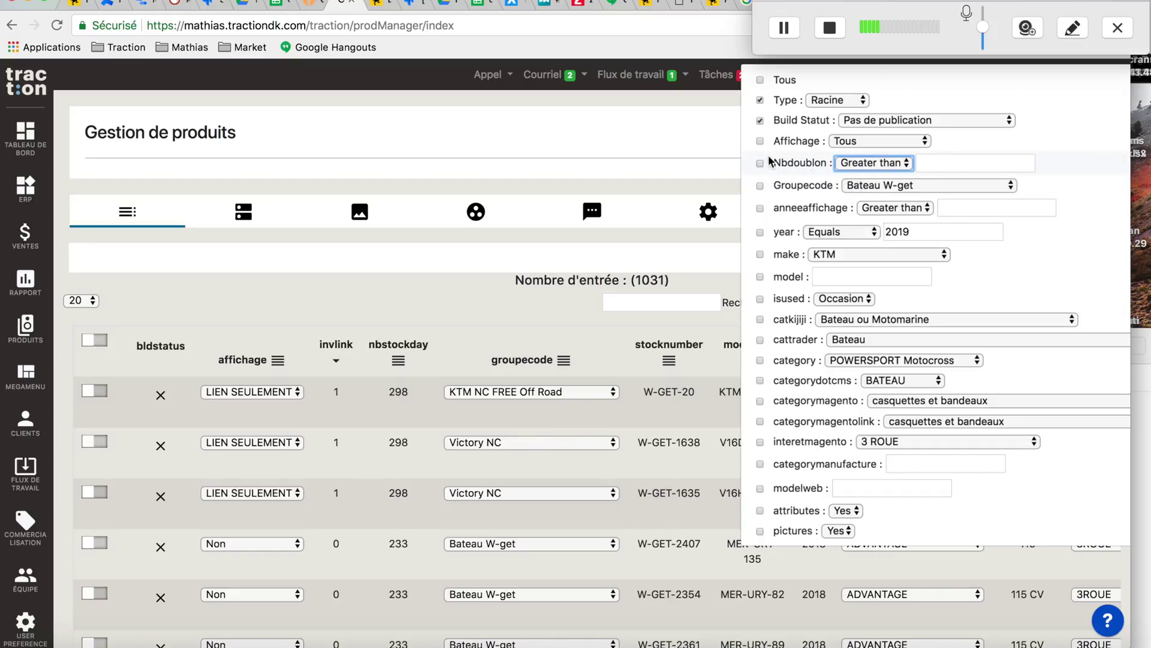
{"action": "left_click", "coordinate": [907, 163]}
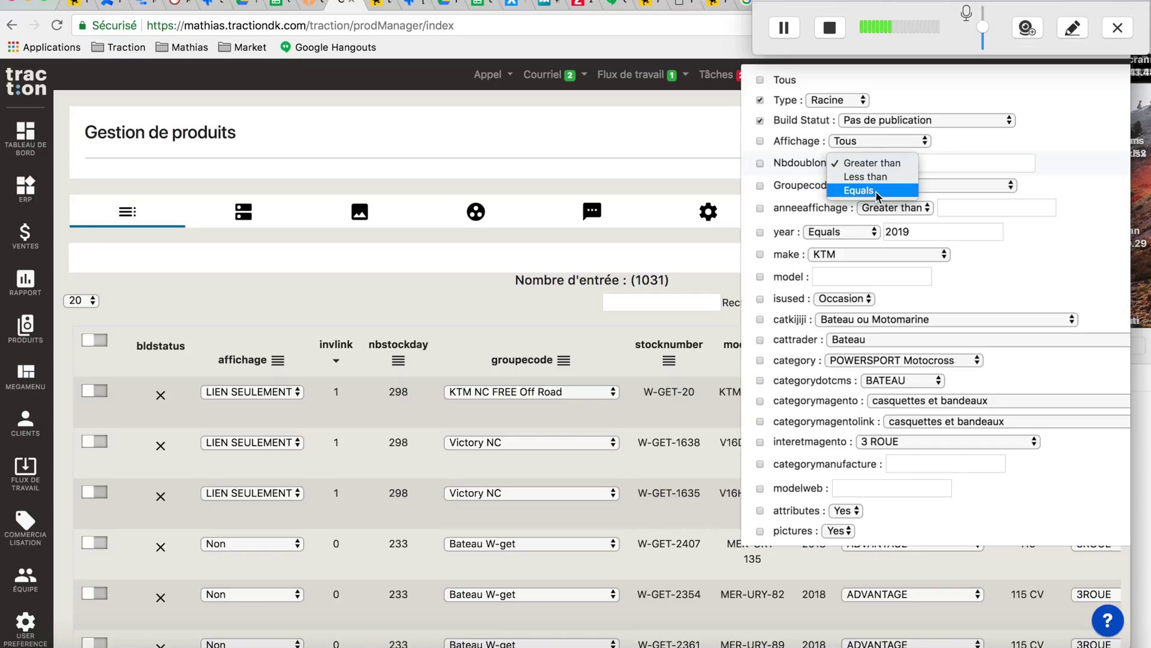
{"action": "left_click", "coordinate": [1044, 255]}
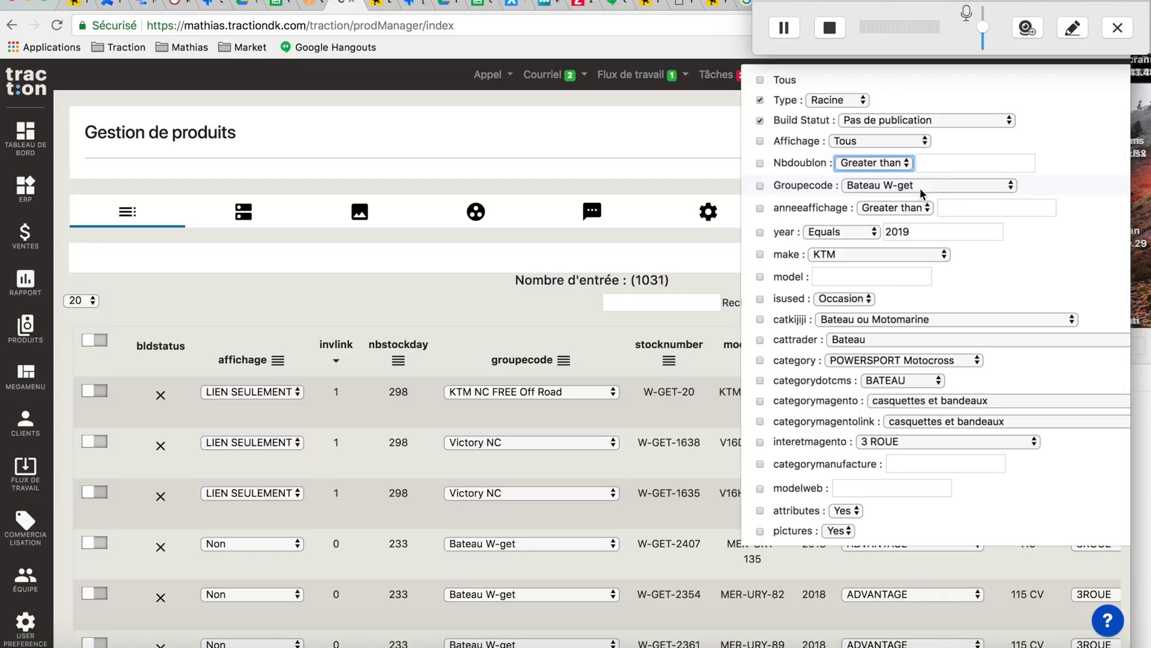
{"action": "left_click", "coordinate": [1005, 187]}
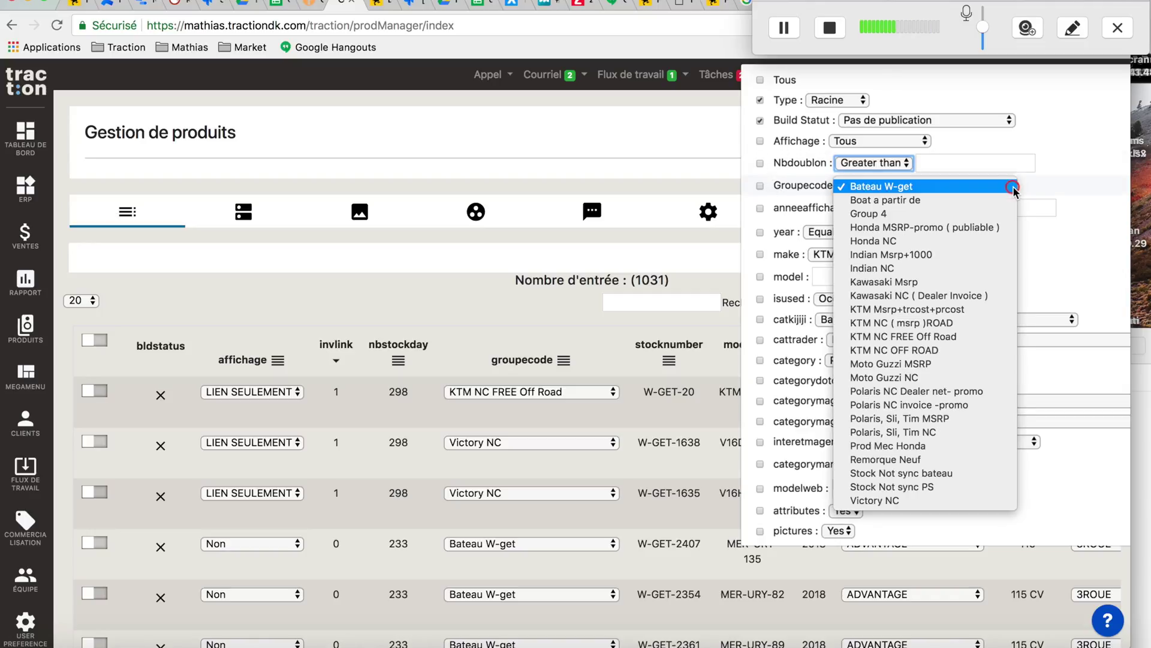
{"action": "left_click", "coordinate": [1091, 225]}
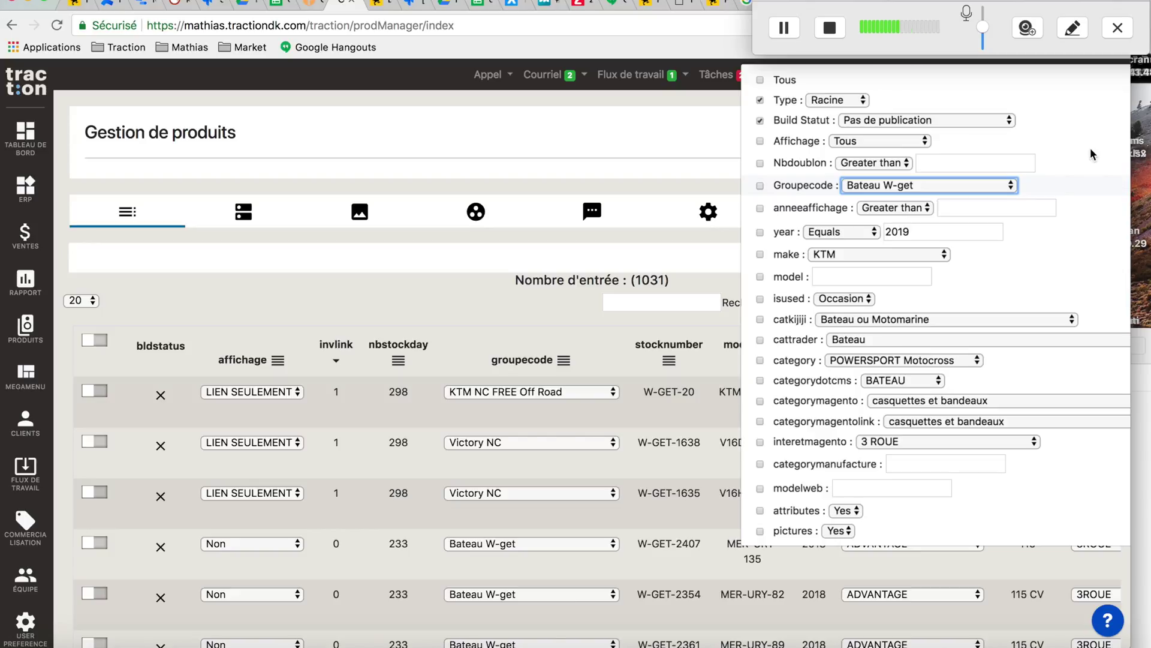
{"action": "left_click", "coordinate": [1012, 186]}
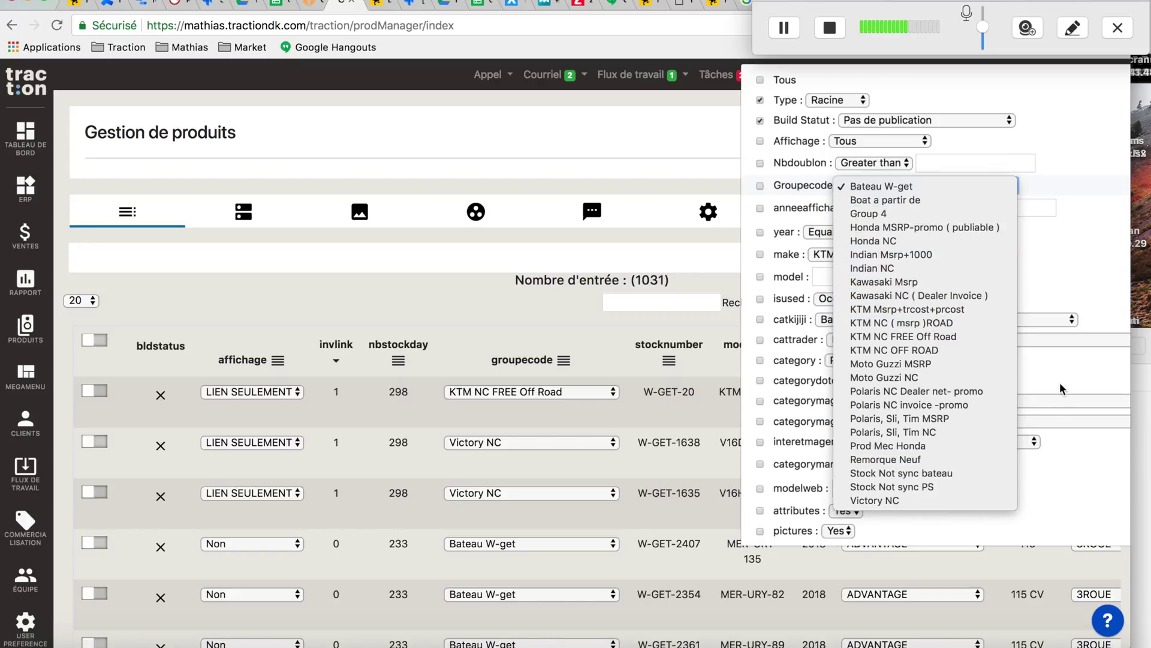
{"action": "left_click", "coordinate": [1078, 368]}
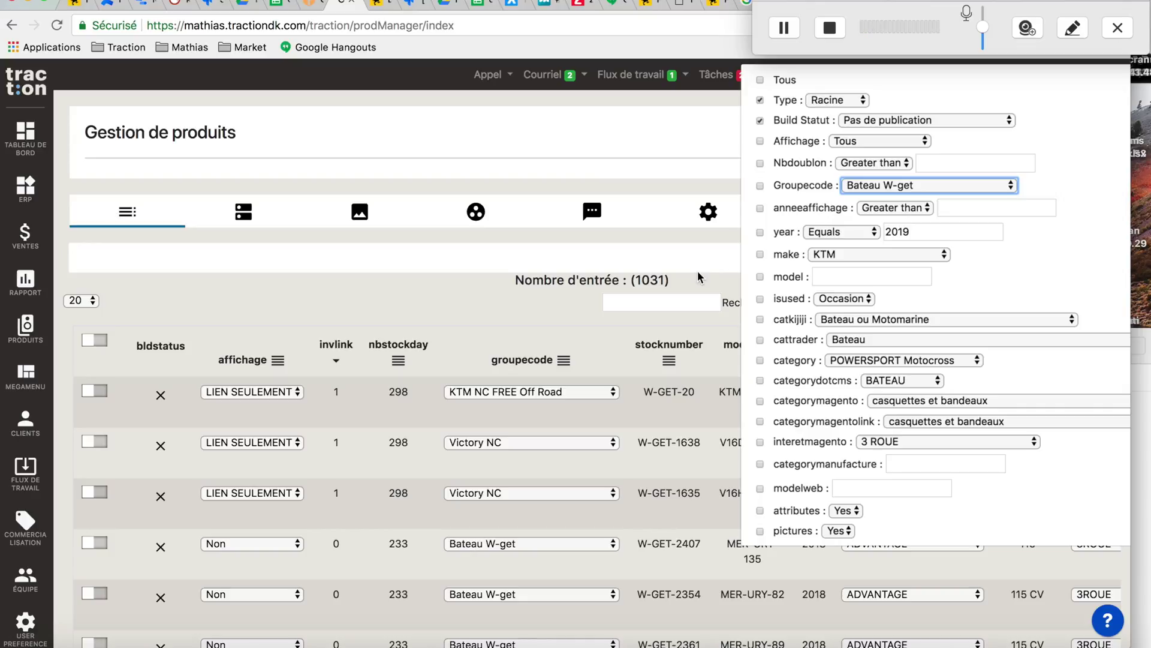
Step: View the price group, product image and description text sections, and return to the product list
{"action": "left_click", "coordinate": [476, 213]}
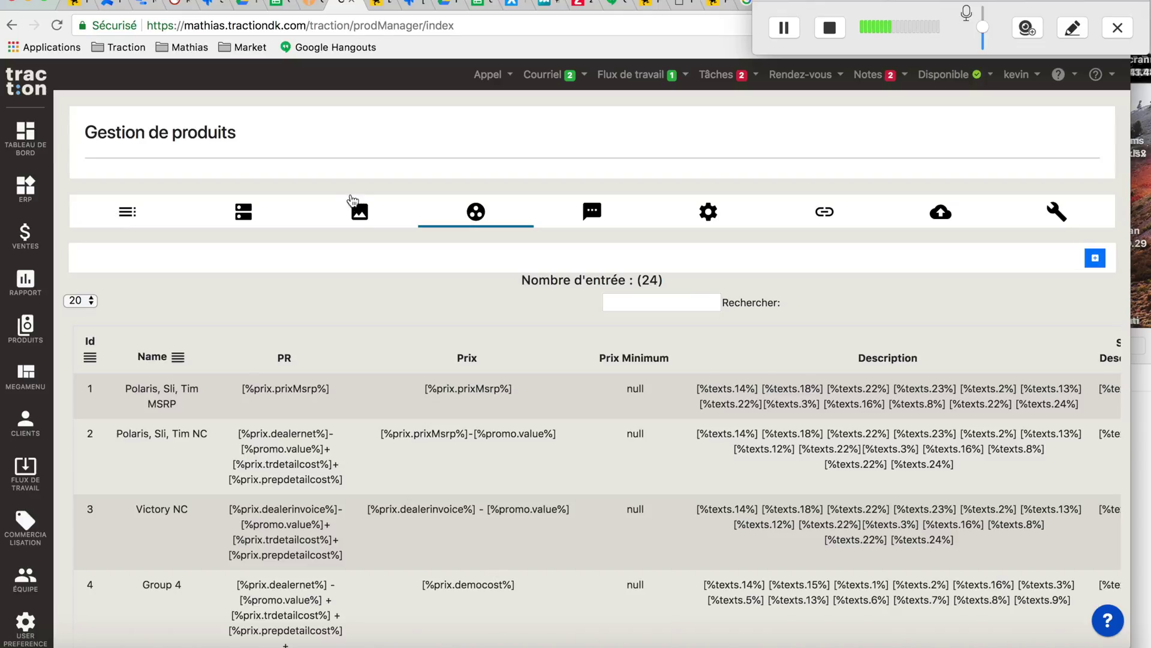
{"action": "left_click", "coordinate": [360, 210]}
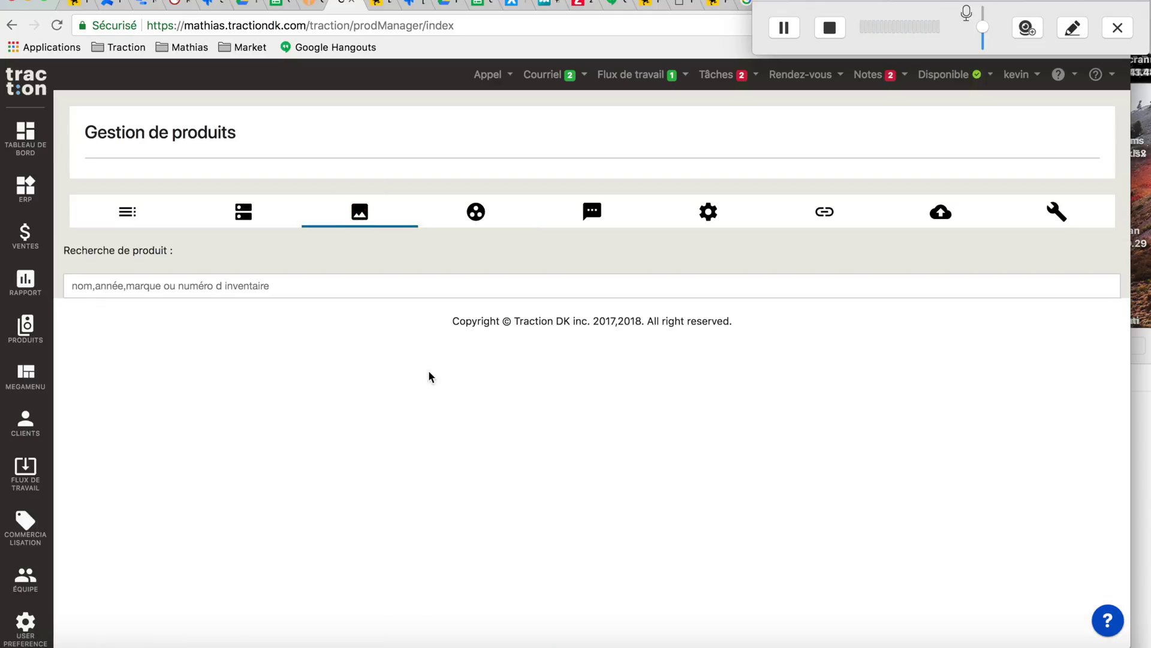
{"action": "left_click", "coordinate": [592, 211]}
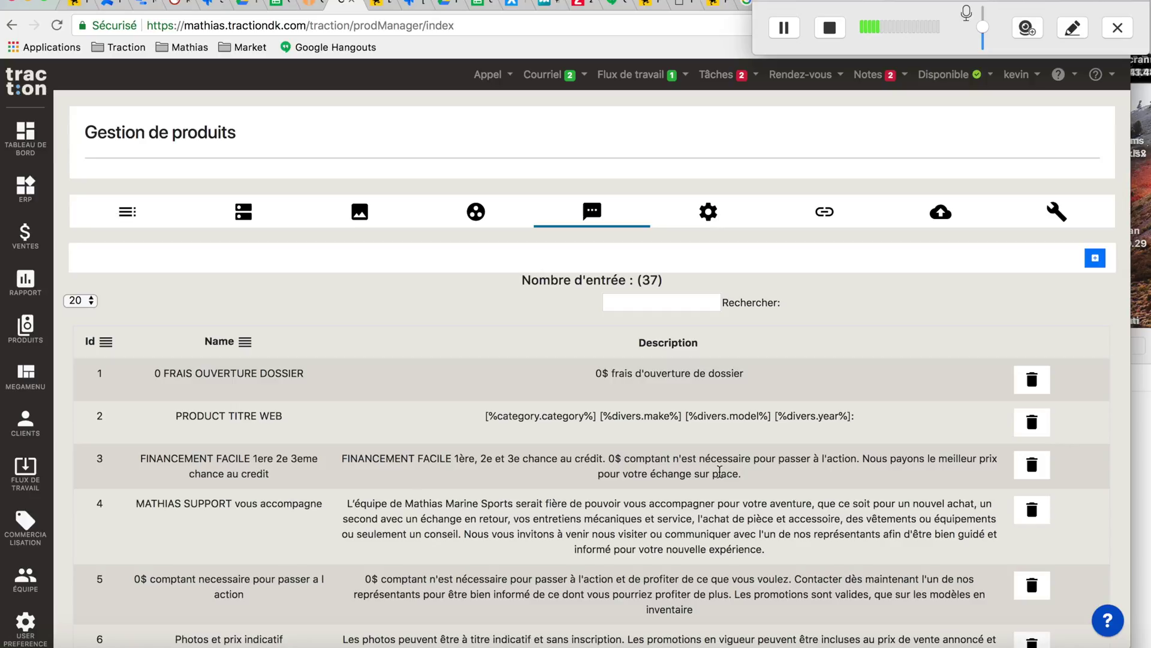
{"action": "left_click", "coordinate": [128, 212]}
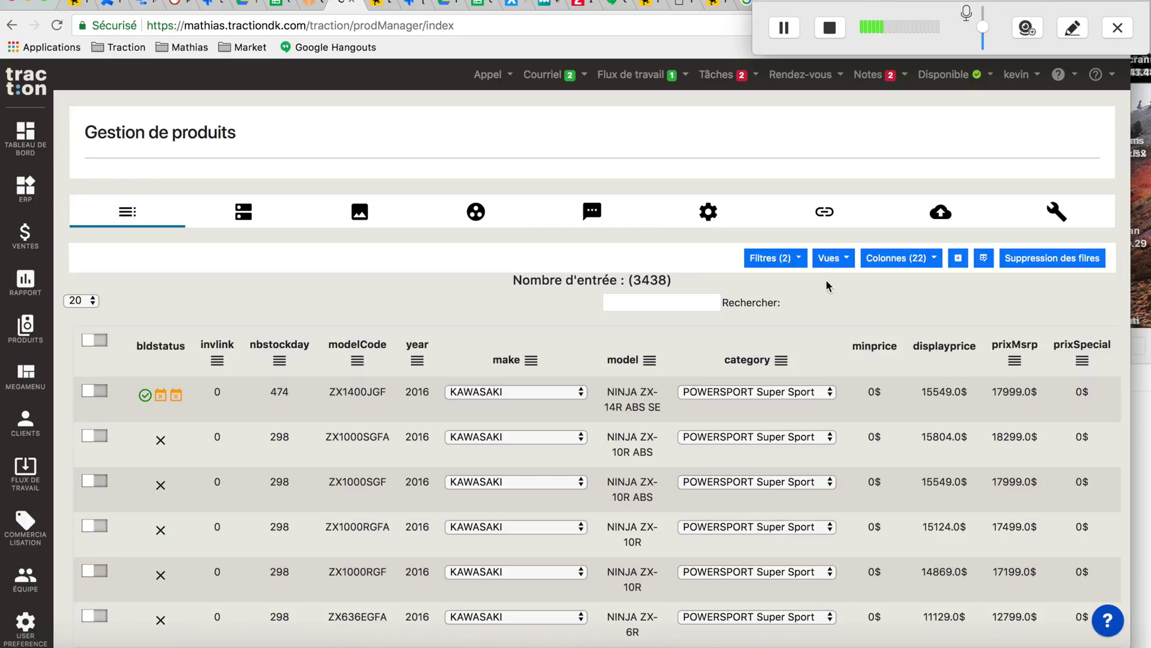
Step: Reopen the product filters and examine the available options for make, isused and category
{"action": "left_click", "coordinate": [799, 258]}
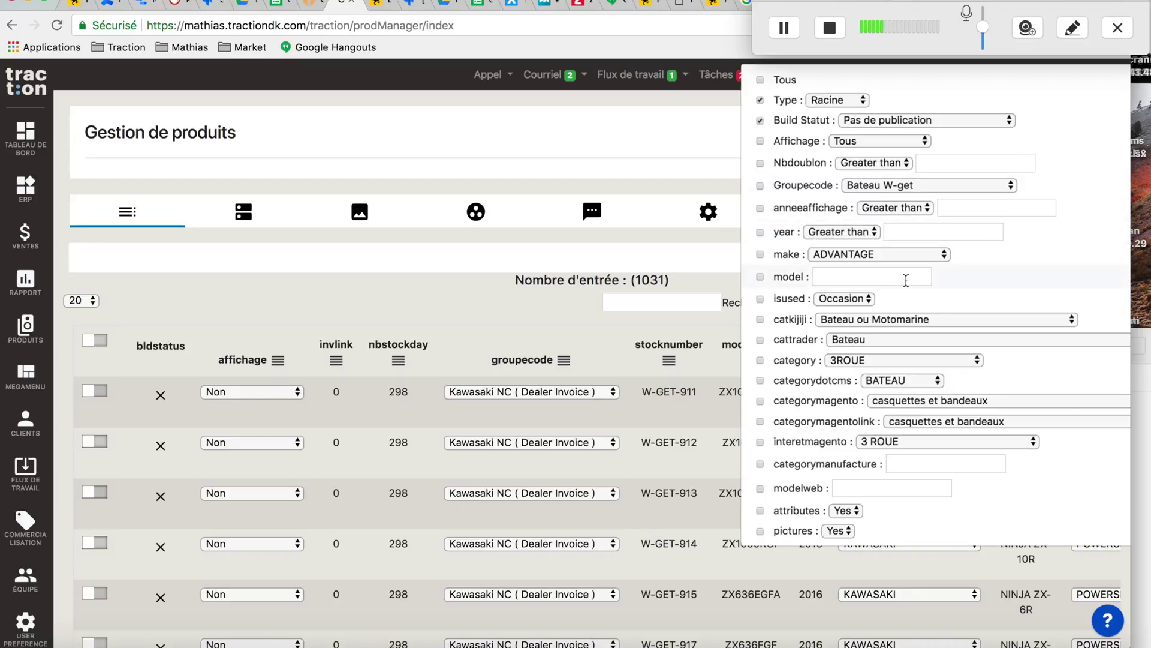
{"action": "left_click", "coordinate": [945, 257]}
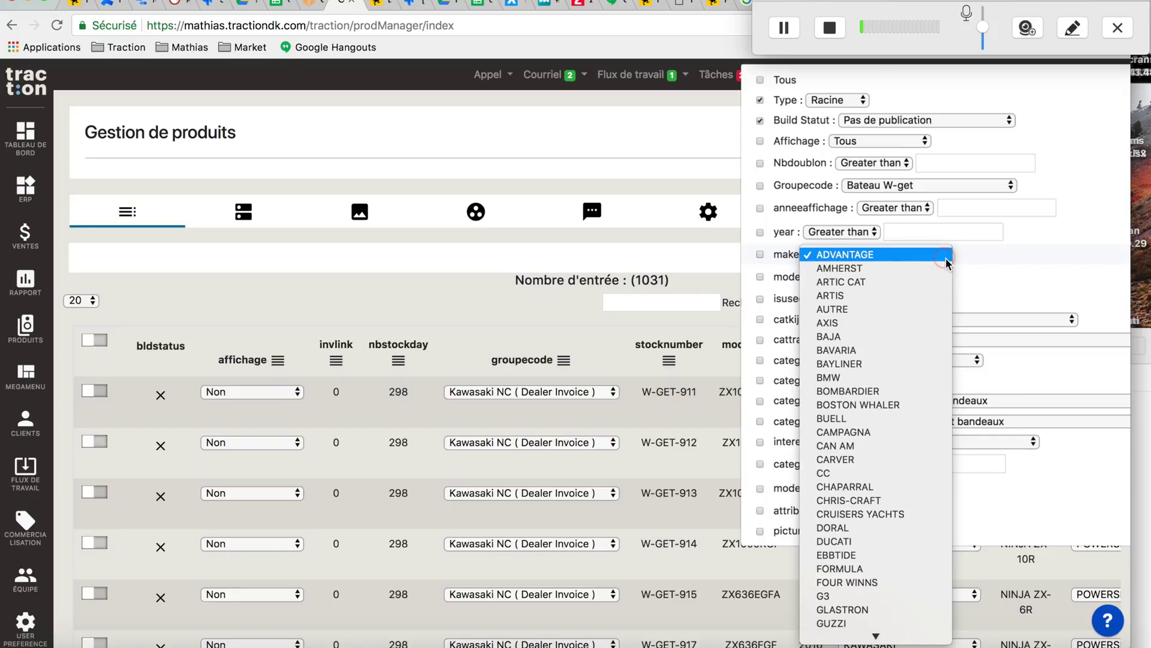
{"action": "scroll", "coordinate": [873, 463], "scroll_direction": "down", "scroll_amount": 5}
{"action": "scroll", "coordinate": [873, 463], "scroll_direction": "down", "scroll_amount": 3}
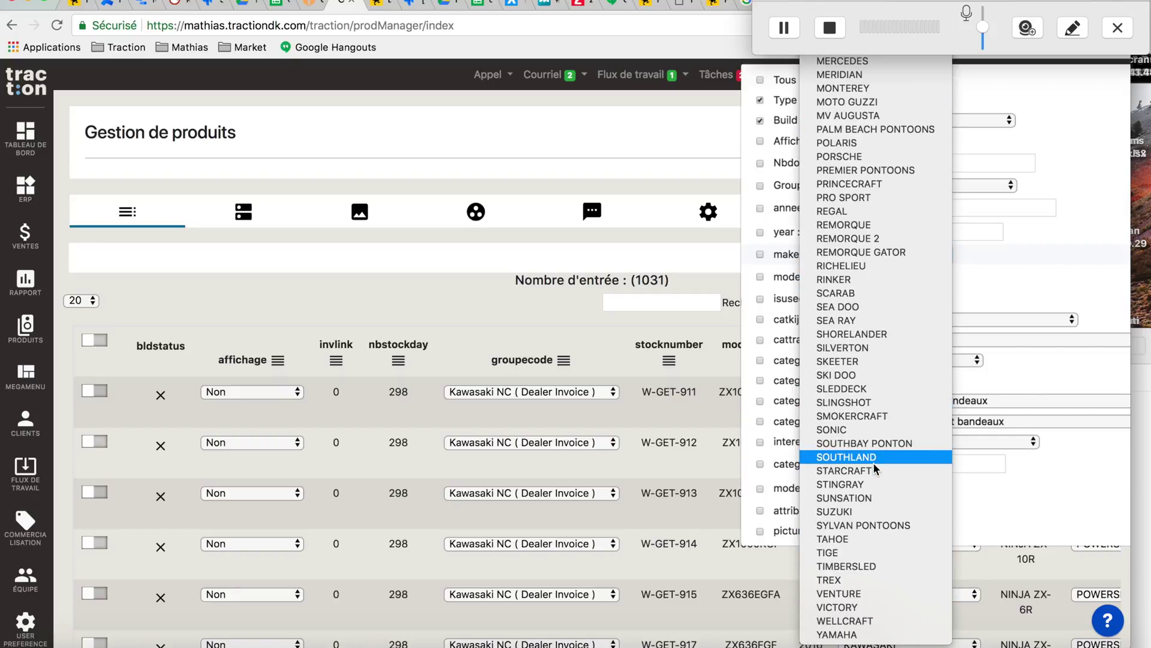
{"action": "scroll", "coordinate": [873, 462], "scroll_direction": "up", "scroll_amount": 7}
{"action": "left_click", "coordinate": [1066, 300]}
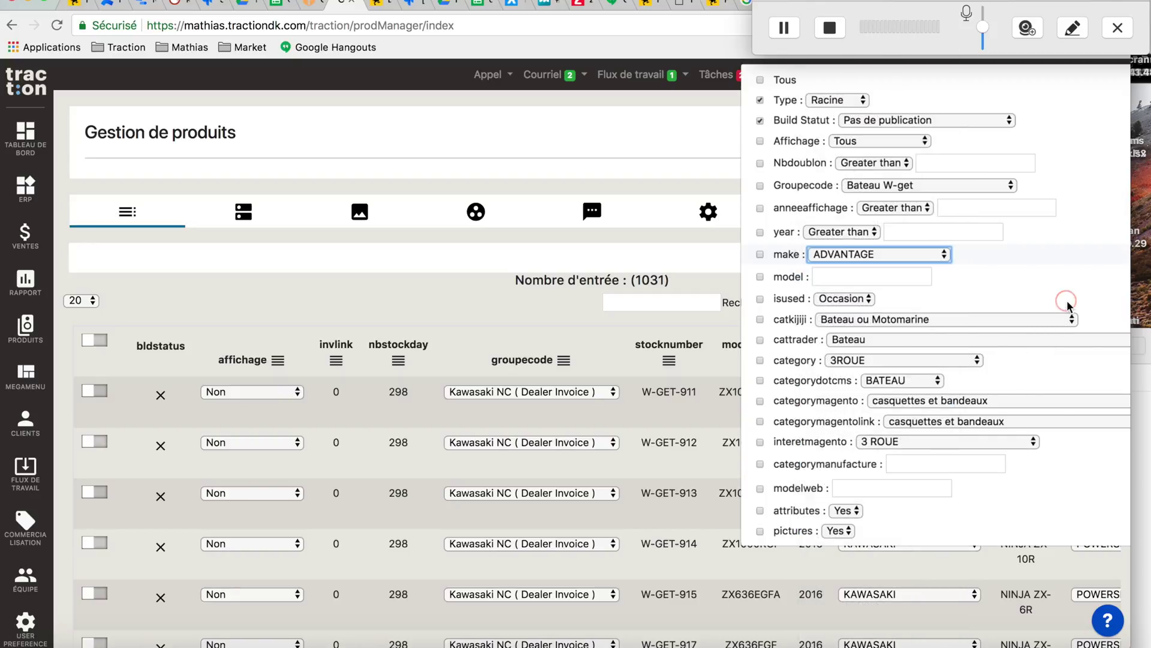
{"action": "left_click", "coordinate": [869, 301]}
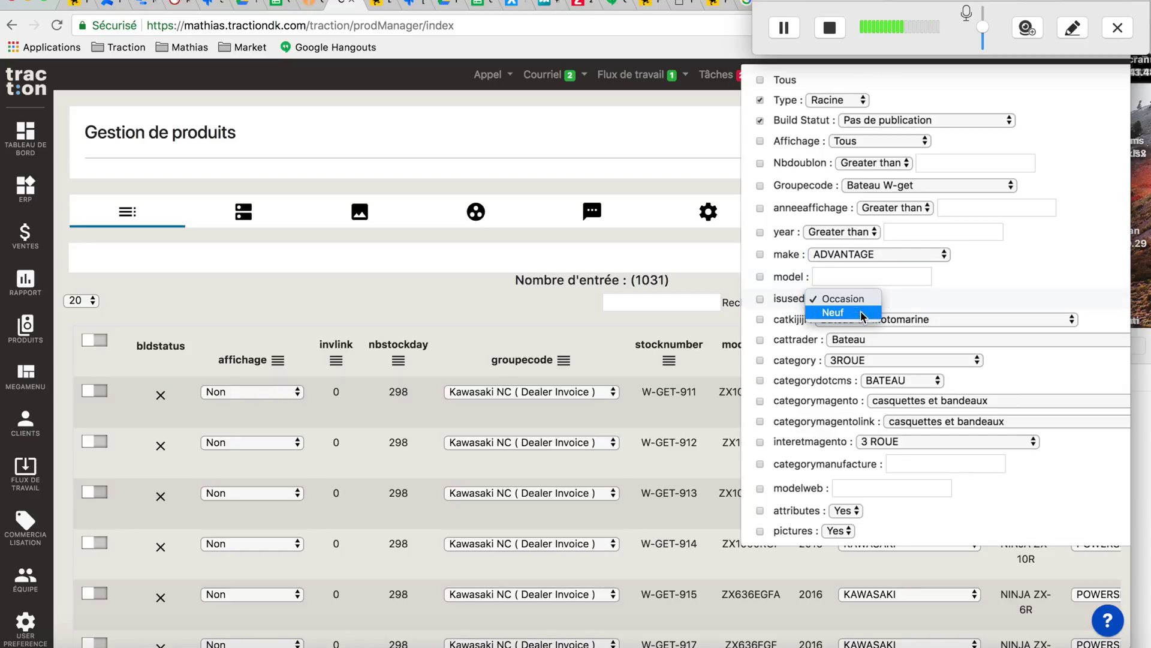
{"action": "left_click", "coordinate": [975, 298]}
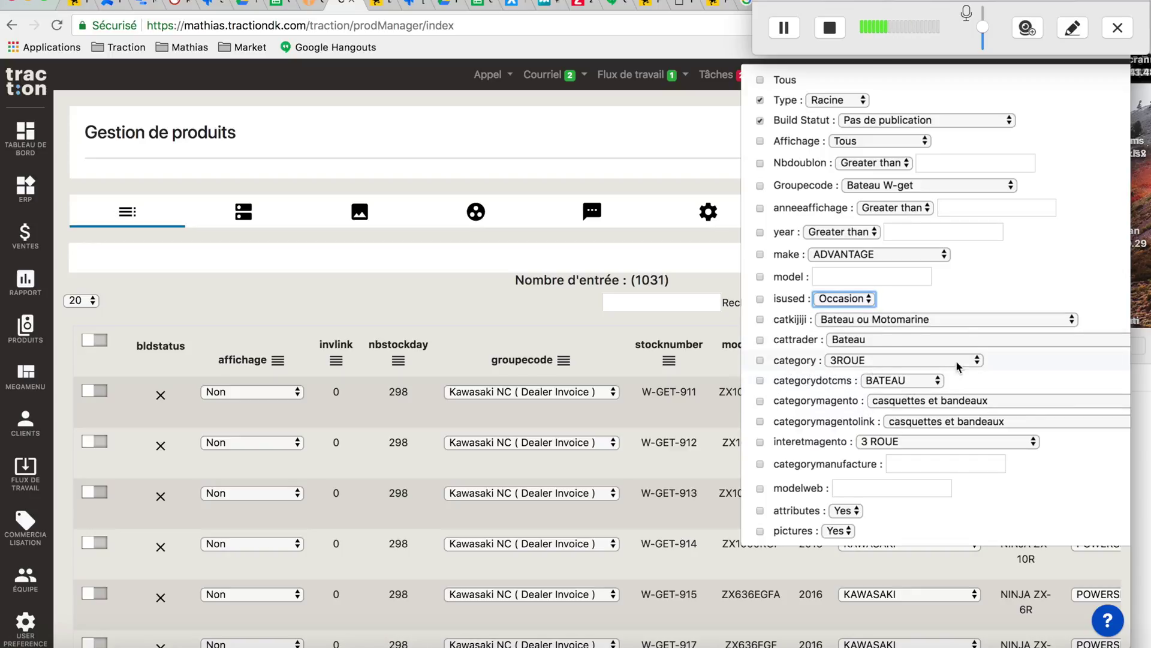
{"action": "left_click", "coordinate": [977, 361]}
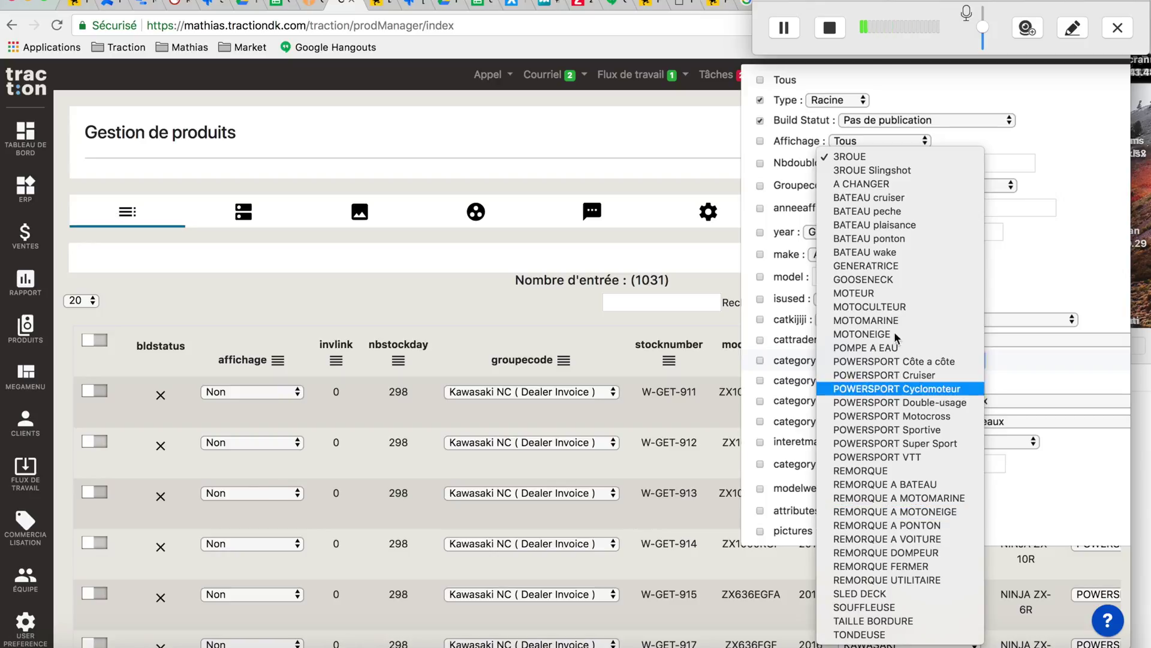
{"action": "left_click", "coordinate": [1045, 283]}
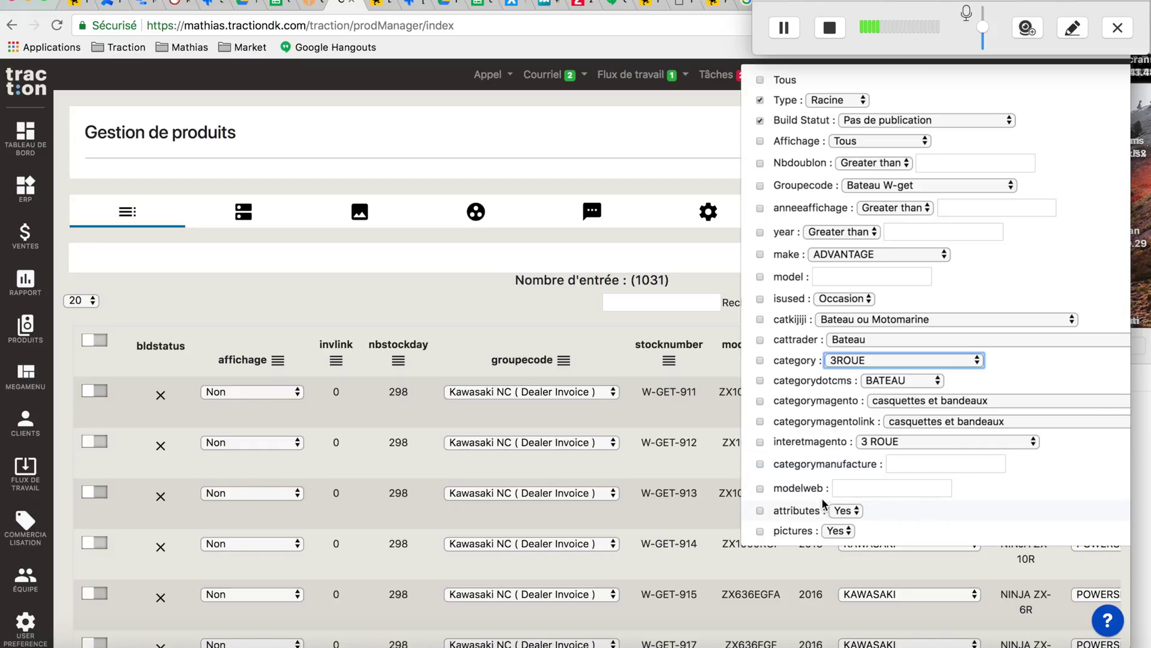
Step: Check the options of the attributes filter and enable the model filter
{"action": "left_click", "coordinate": [855, 514]}
{"action": "left_click", "coordinate": [907, 525]}
{"action": "scroll", "coordinate": [855, 533], "scroll_direction": "down", "scroll_amount": 1}
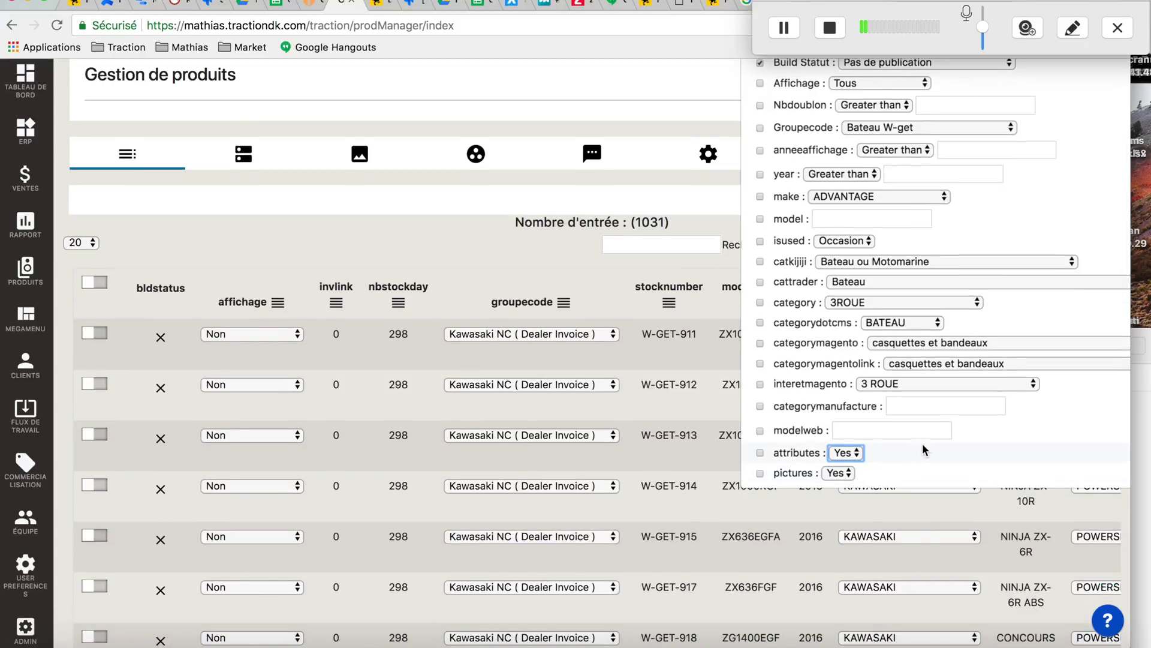
{"action": "scroll", "coordinate": [923, 443], "scroll_direction": "up", "scroll_amount": 1}
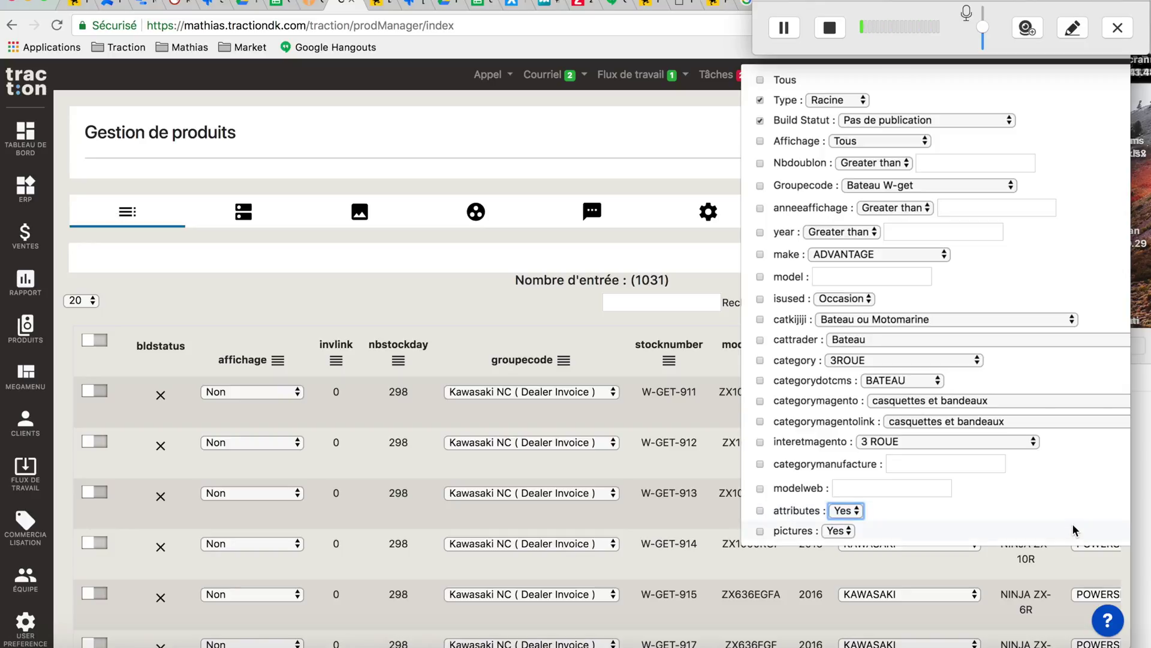
{"action": "left_click", "coordinate": [1066, 279]}
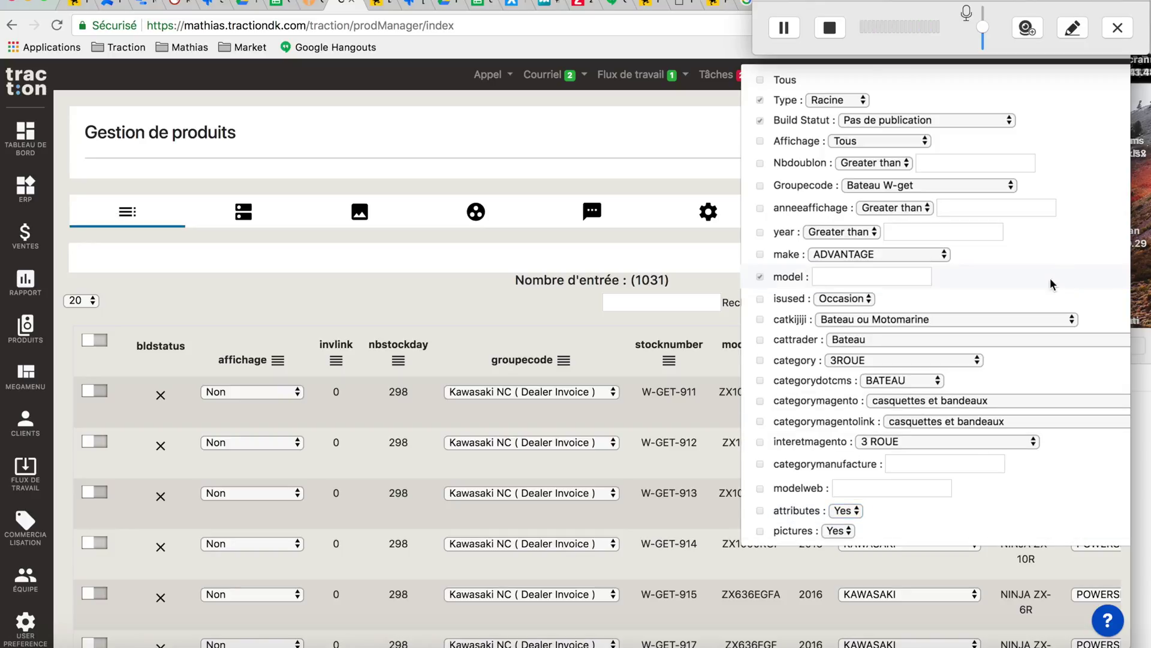